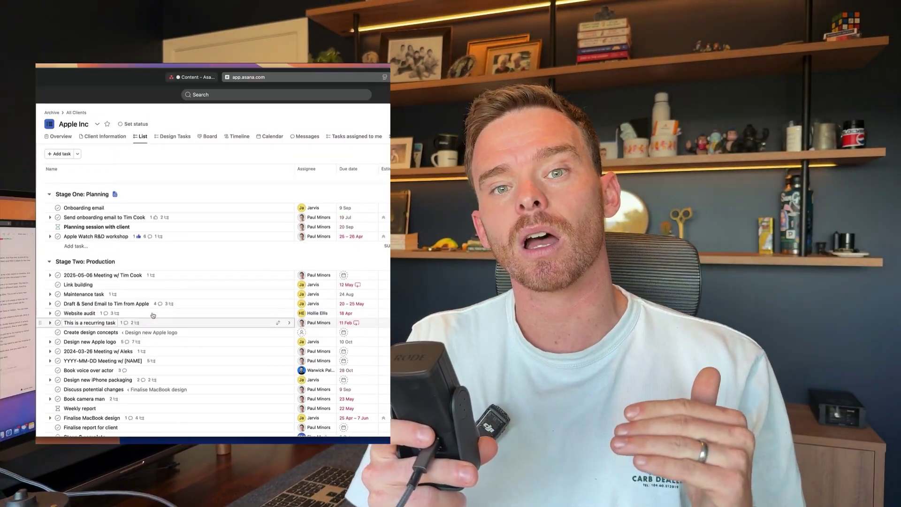
Step: Switch to the Design Tasks tab, which lists the project's tasks grouped by assignee
{"action": "scroll", "coordinate": [152, 315], "scroll_direction": "down", "scroll_amount": 1}
{"action": "left_click", "coordinate": [175, 136]}
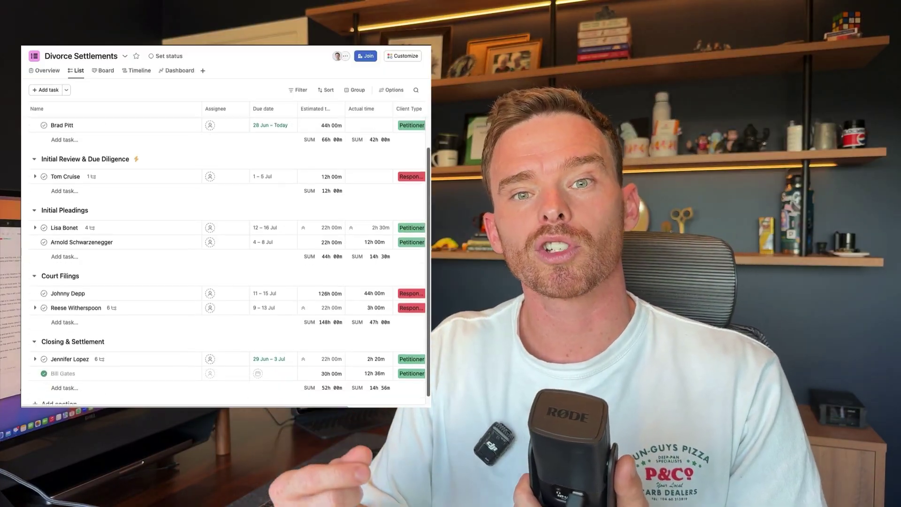
Step: Preview the Divorce Settlements project in Board view, then in Timeline view
{"action": "scroll", "coordinate": [225, 254], "scroll_direction": "up", "scroll_amount": 2}
{"action": "left_click", "coordinate": [103, 71]}
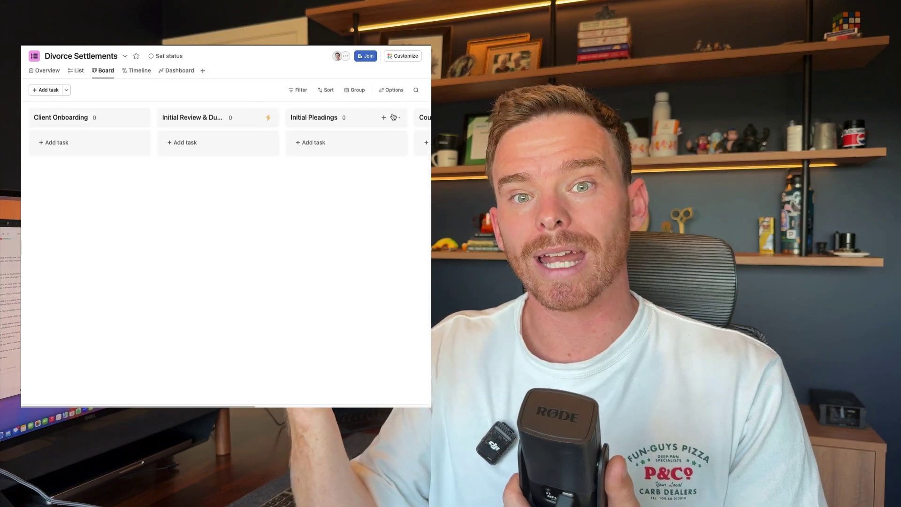
{"action": "left_click_drag", "start_coordinate": [238, 407], "coordinate": [213, 407]}
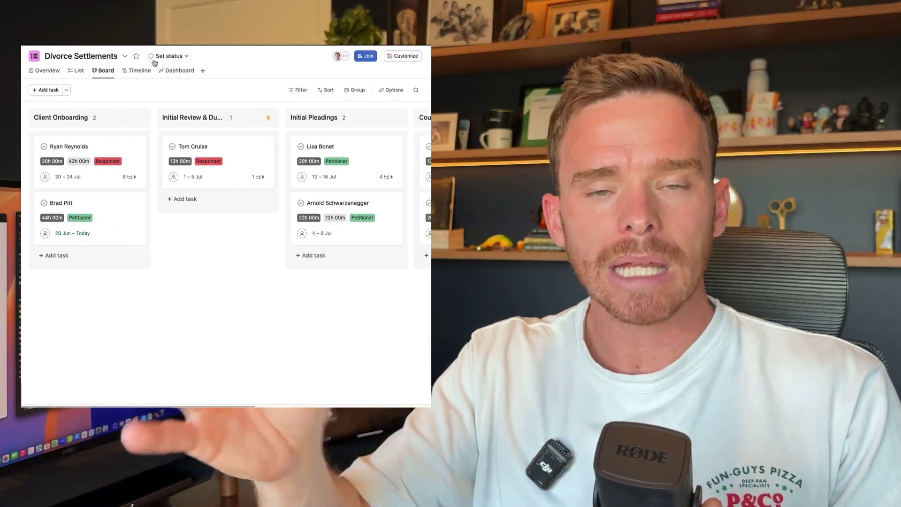
{"action": "left_click", "coordinate": [140, 71]}
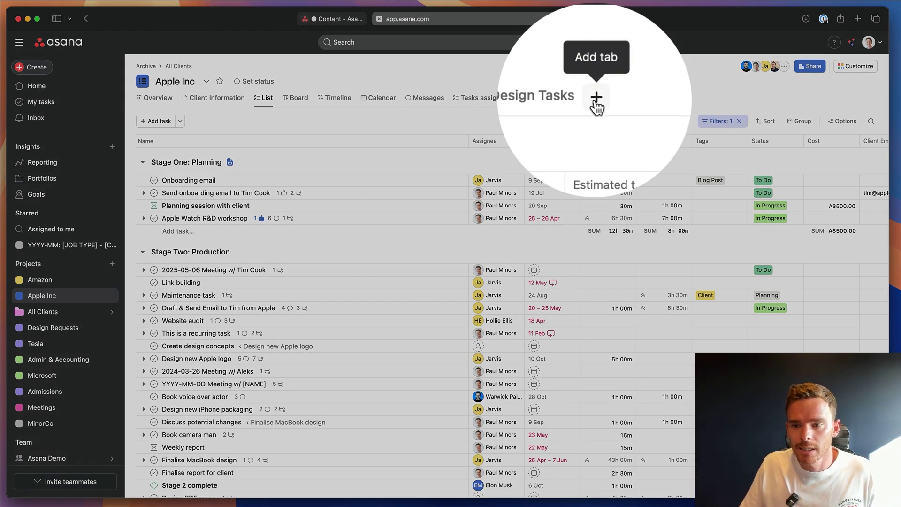
Step: Add a Note tab to the Apple Inc project and start editing its title
{"action": "left_click", "coordinate": [597, 100]}
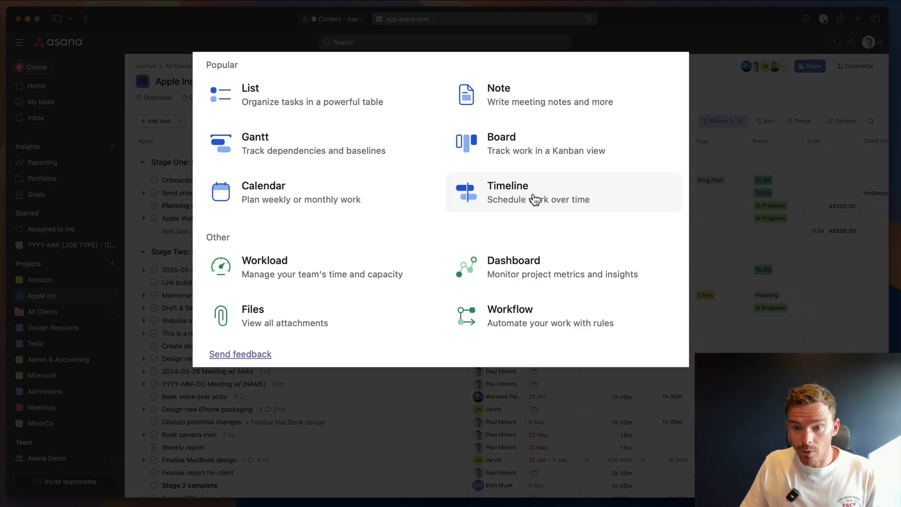
{"action": "left_click", "coordinate": [523, 94]}
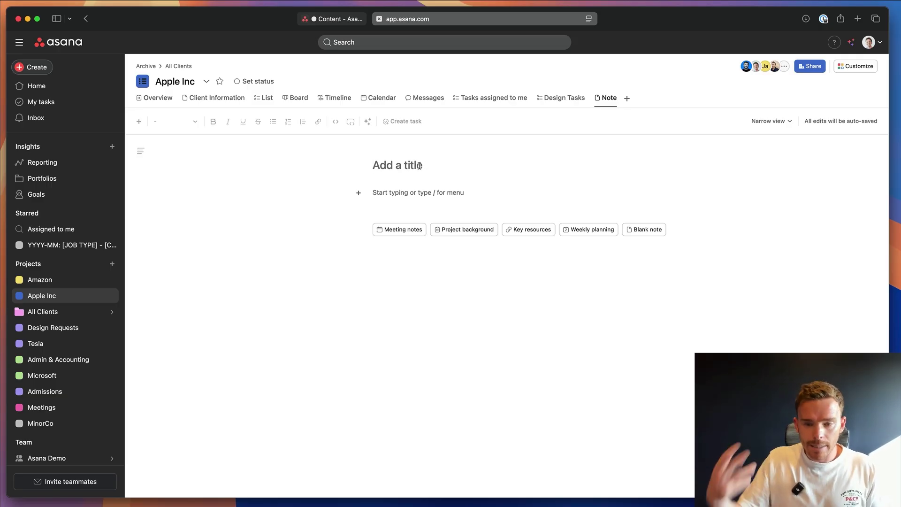
{"action": "left_click", "coordinate": [419, 166]}
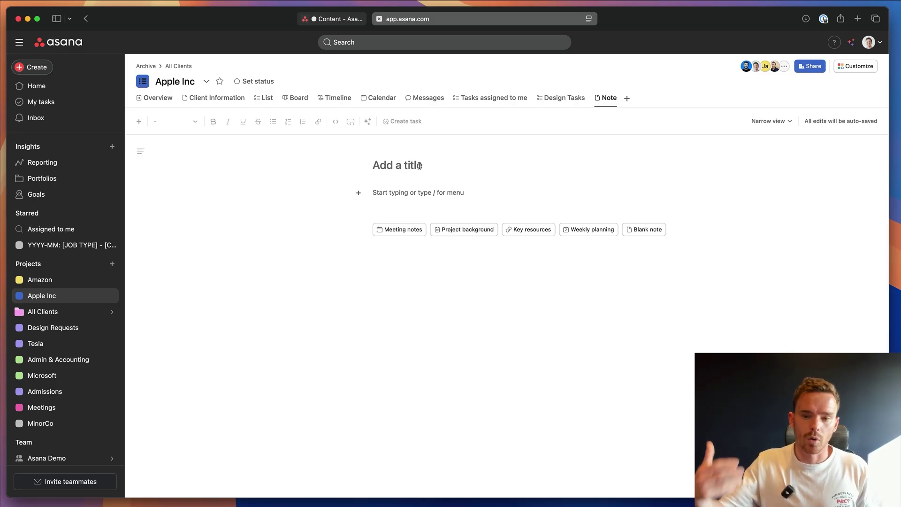
{"action": "left_click", "coordinate": [341, 20]}
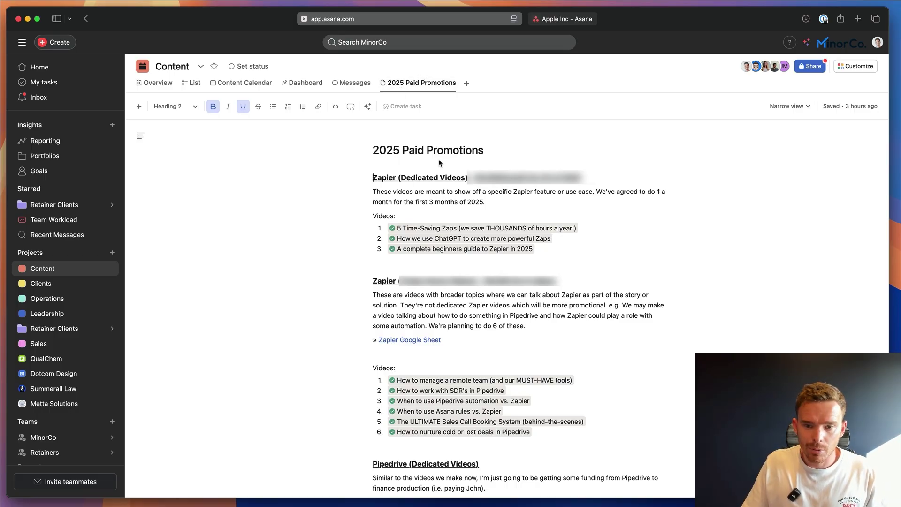
{"action": "scroll", "coordinate": [451, 165], "scroll_direction": "down", "scroll_amount": 4}
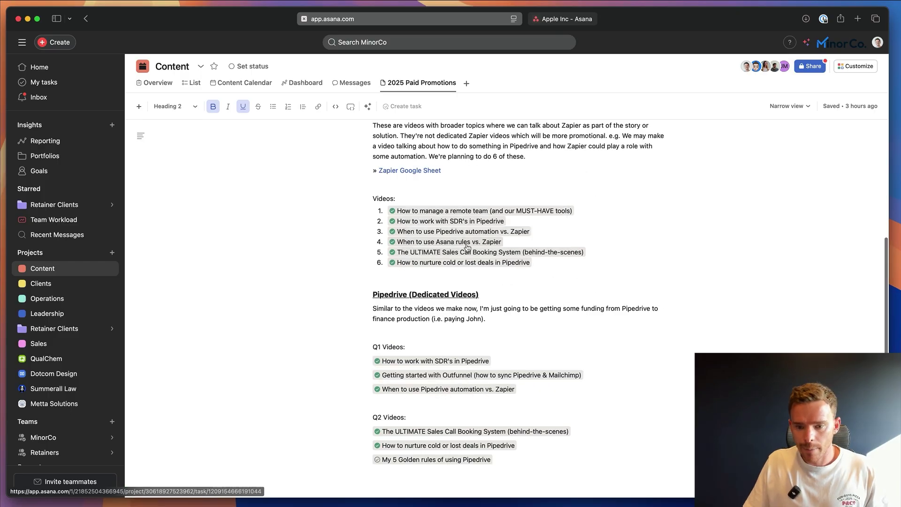
{"action": "scroll", "coordinate": [540, 282], "scroll_direction": "up", "scroll_amount": 3}
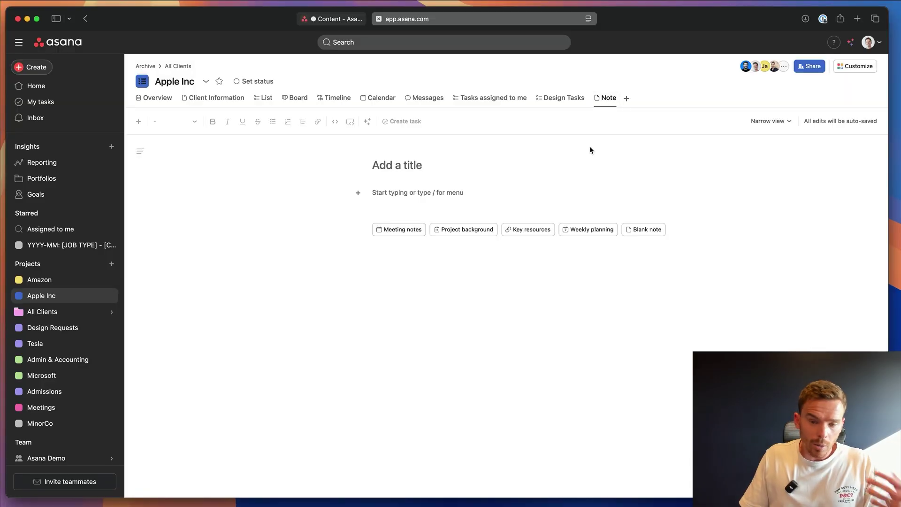
Step: Dismiss the add-view choices without adding a tab and return to the Apple Inc List tab
{"action": "left_click", "coordinate": [626, 99]}
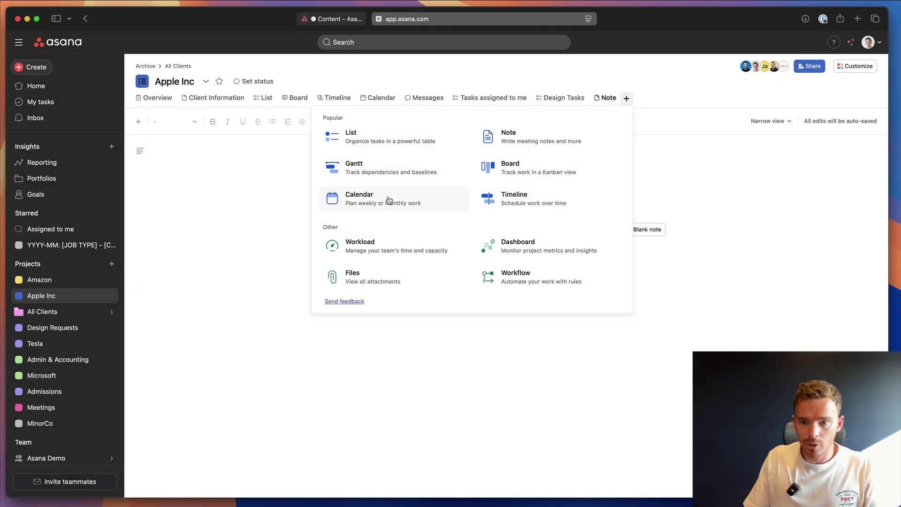
{"action": "left_click", "coordinate": [295, 241]}
{"action": "left_click", "coordinate": [270, 99]}
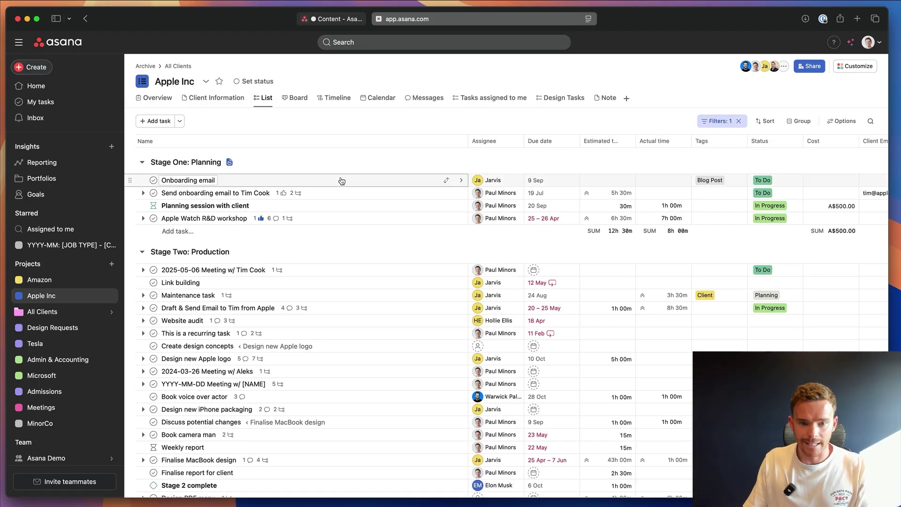
{"action": "scroll", "coordinate": [338, 178], "scroll_direction": "down", "scroll_amount": 5}
{"action": "scroll", "coordinate": [339, 178], "scroll_direction": "up", "scroll_amount": 5}
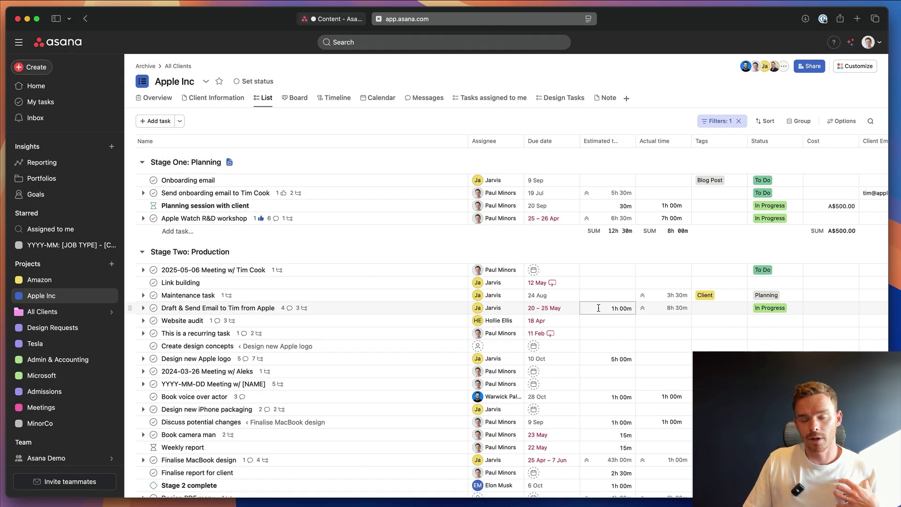
Step: View Apple Inc as Board, then Timeline, ending on Calendar for June 16–22, 2025
{"action": "left_click", "coordinate": [298, 99]}
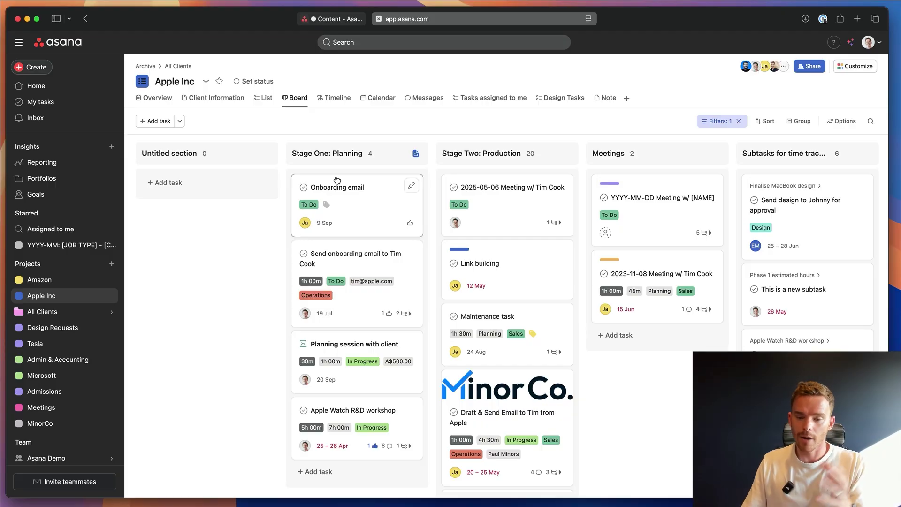
{"action": "scroll", "coordinate": [337, 179], "scroll_direction": "right", "scroll_amount": 3}
{"action": "mouse_move", "coordinate": [337, 183]}
{"action": "left_mouse_down"}
{"action": "mouse_move", "coordinate": [473, 199]}
{"action": "mouse_move", "coordinate": [604, 199]}
{"action": "mouse_move", "coordinate": [336, 195]}
{"action": "left_mouse_up"}
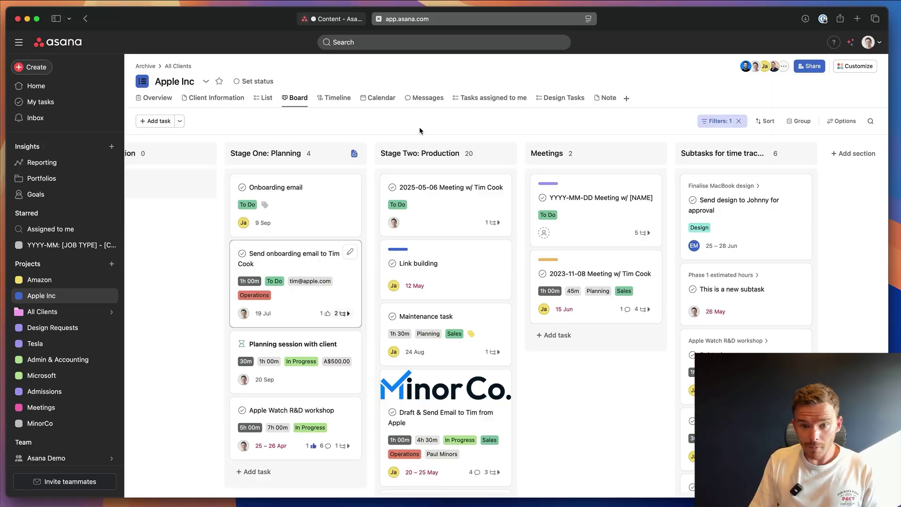
{"action": "left_click", "coordinate": [342, 107]}
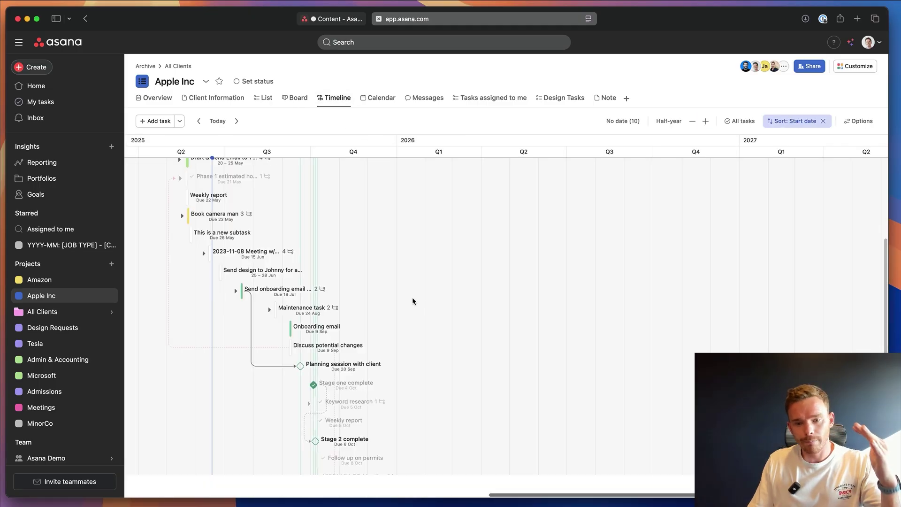
{"action": "scroll", "coordinate": [413, 301], "scroll_direction": "left", "scroll_amount": 4}
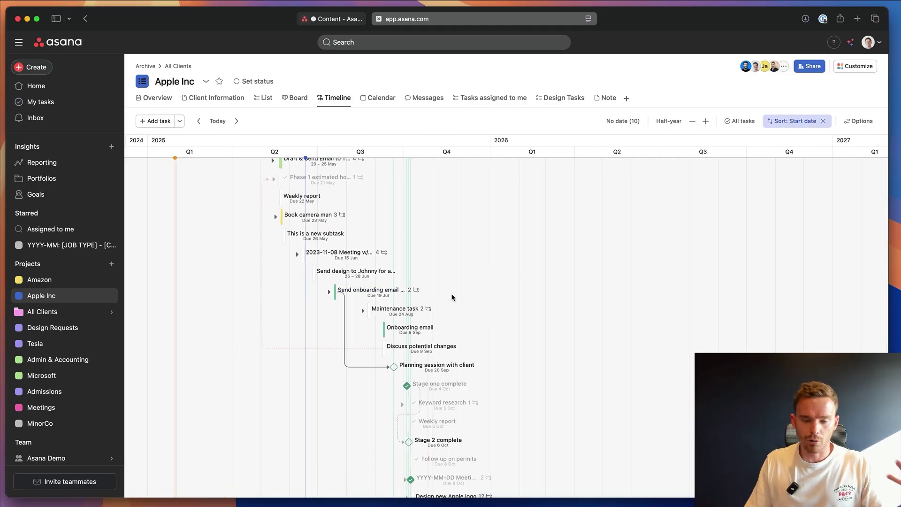
{"action": "left_click", "coordinate": [378, 98]}
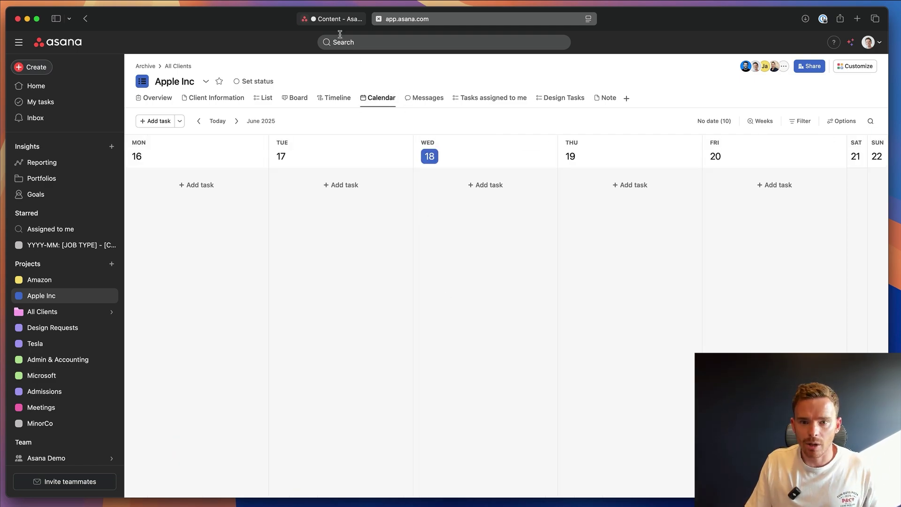
Step: Look through the Content project's Content Calendar, then return to the Apple Inc list
{"action": "left_click", "coordinate": [338, 19]}
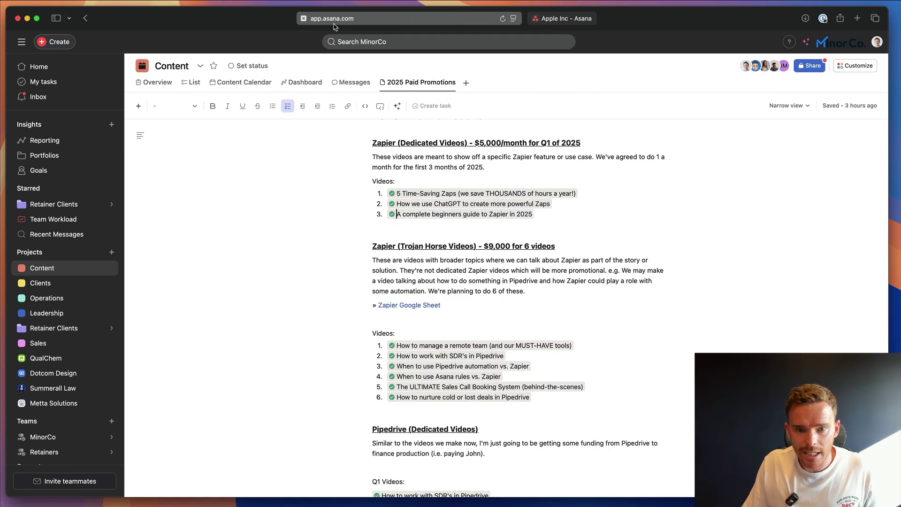
{"action": "left_click", "coordinate": [242, 82]}
{"action": "scroll", "coordinate": [335, 255], "scroll_direction": "down", "scroll_amount": 5}
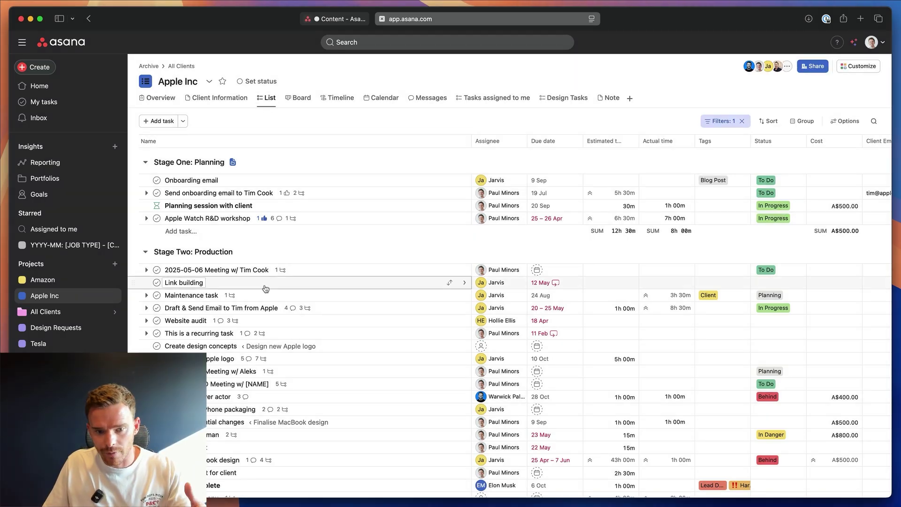
{"action": "scroll", "coordinate": [311, 272], "scroll_direction": "down", "scroll_amount": 5}
{"action": "scroll", "coordinate": [312, 269], "scroll_direction": "up", "scroll_amount": 5}
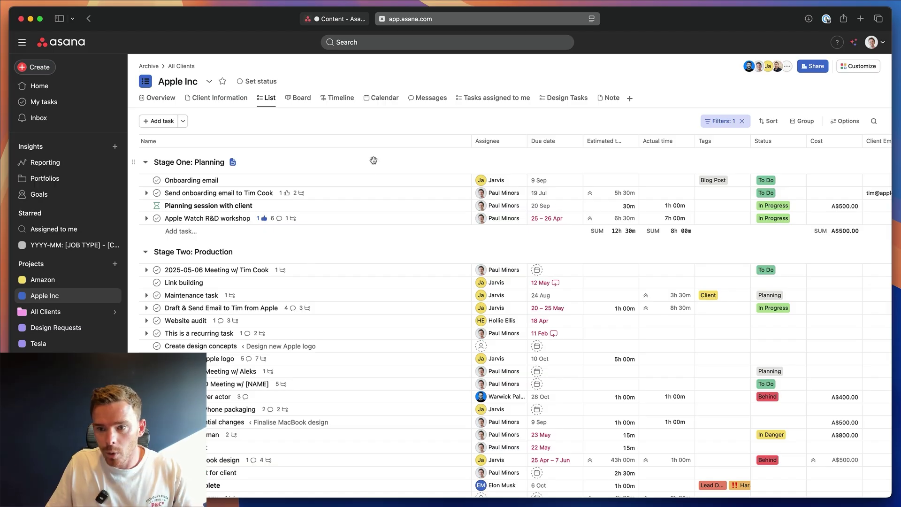
{"action": "left_click", "coordinate": [631, 99]}
{"action": "left_click", "coordinate": [700, 85]}
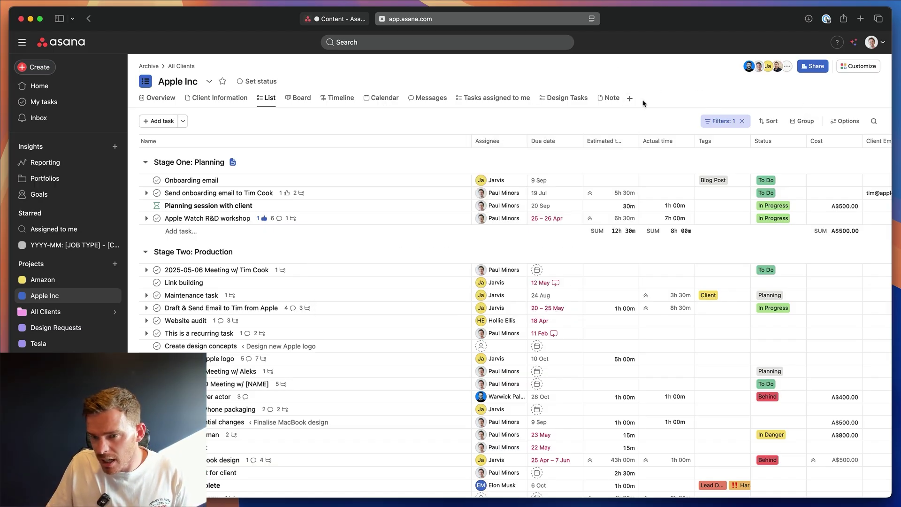
{"action": "left_click", "coordinate": [630, 98]}
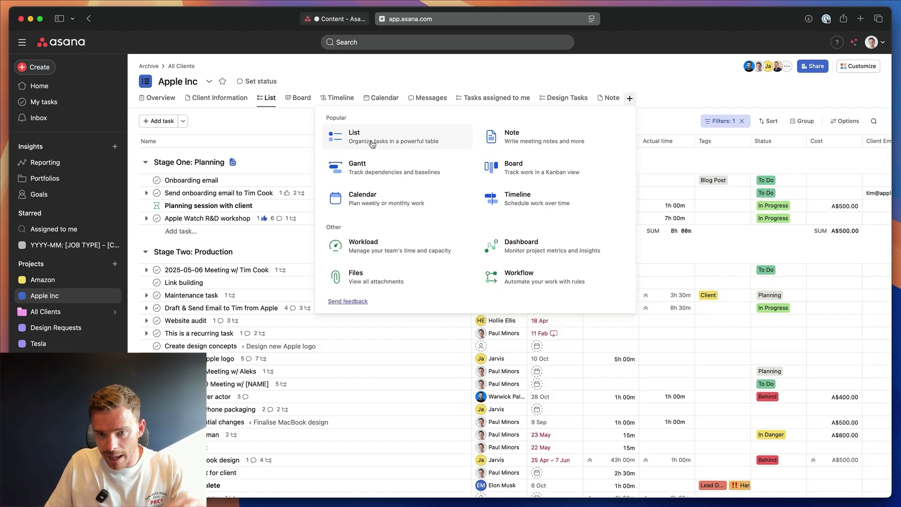
{"action": "left_click", "coordinate": [717, 89]}
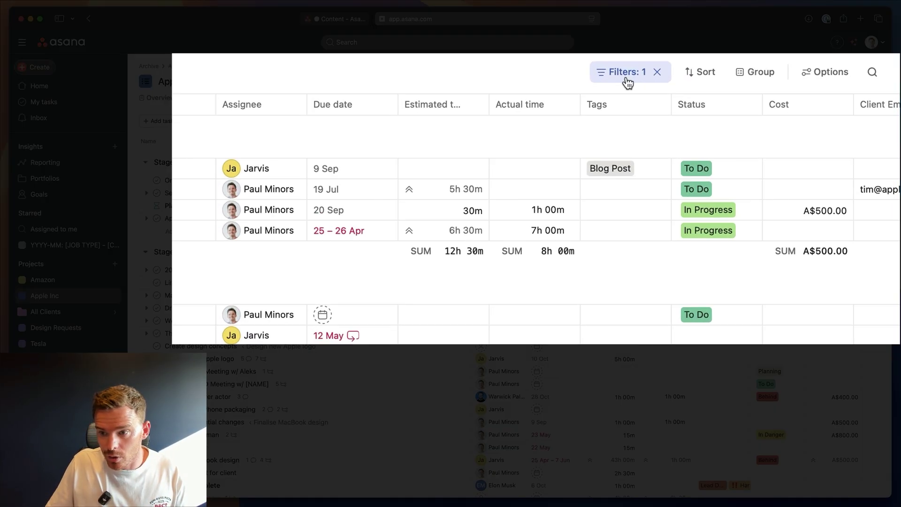
{"action": "left_click", "coordinate": [723, 122]}
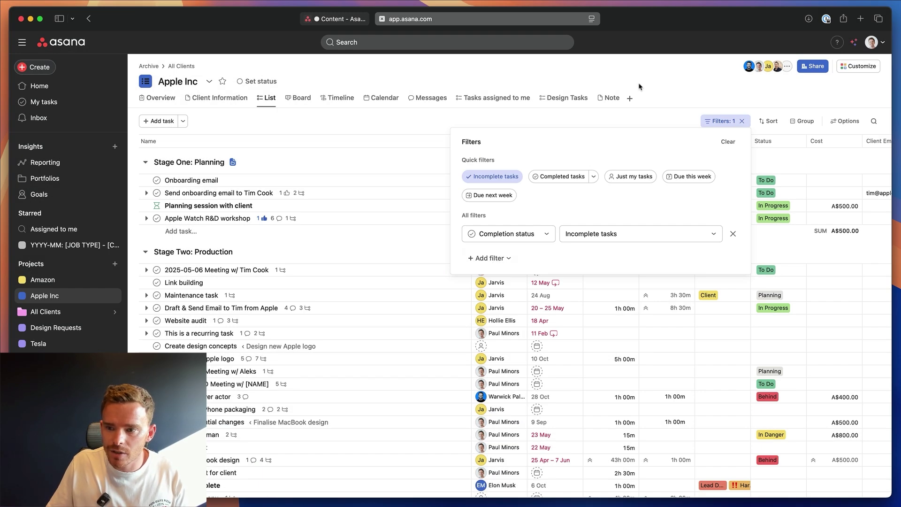
{"action": "left_click", "coordinate": [640, 87]}
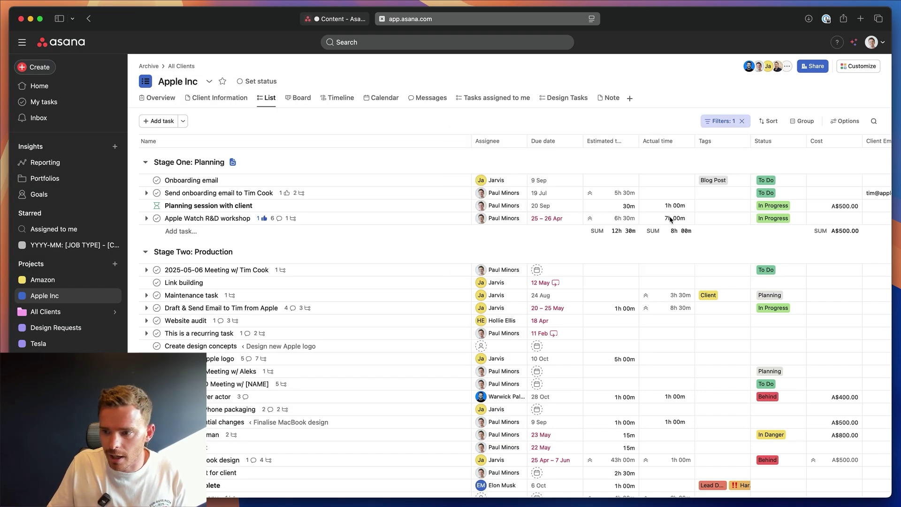
{"action": "scroll", "coordinate": [671, 219], "scroll_direction": "right", "scroll_amount": 5}
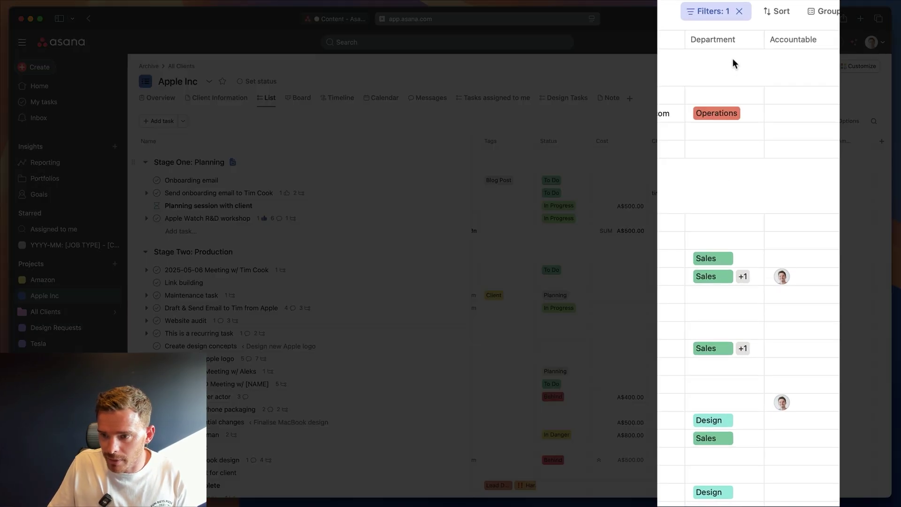
Step: Add a Department filter set to Design on the Apple Inc task list
{"action": "scroll", "coordinate": [733, 58], "scroll_direction": "down", "scroll_amount": 5}
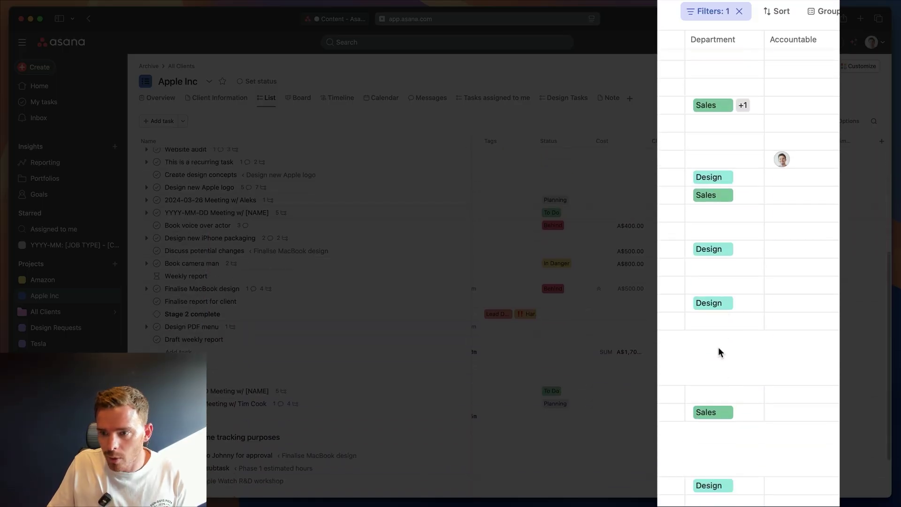
{"action": "scroll", "coordinate": [721, 353], "scroll_direction": "up", "scroll_amount": 5}
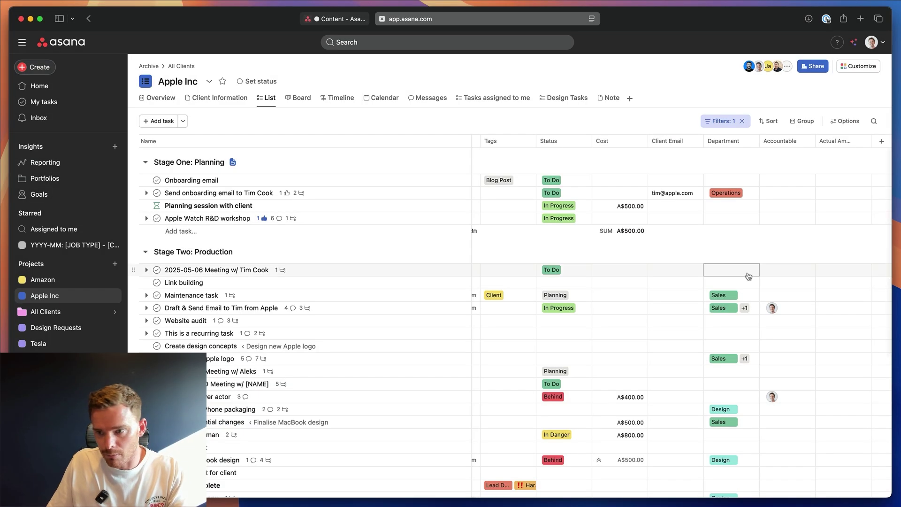
{"action": "scroll", "coordinate": [748, 263], "scroll_direction": "left", "scroll_amount": 5}
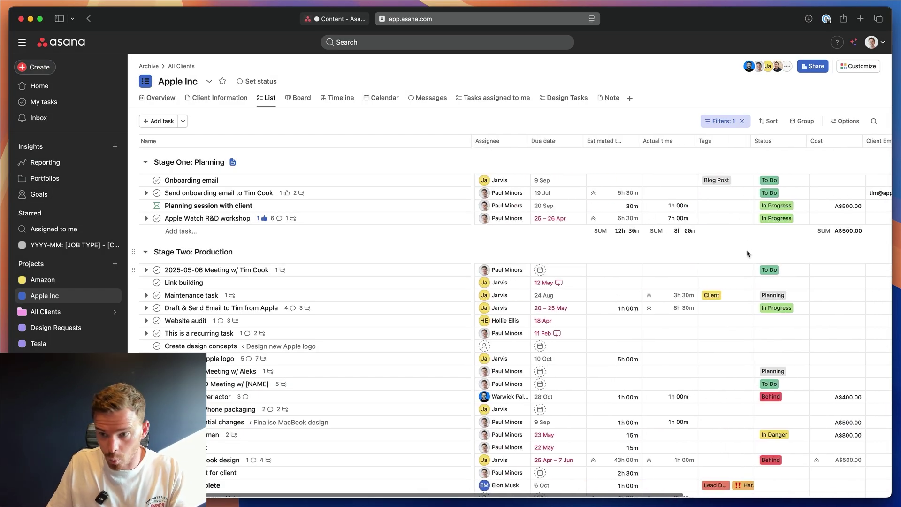
{"action": "left_click", "coordinate": [731, 126]}
{"action": "left_click", "coordinate": [488, 258]}
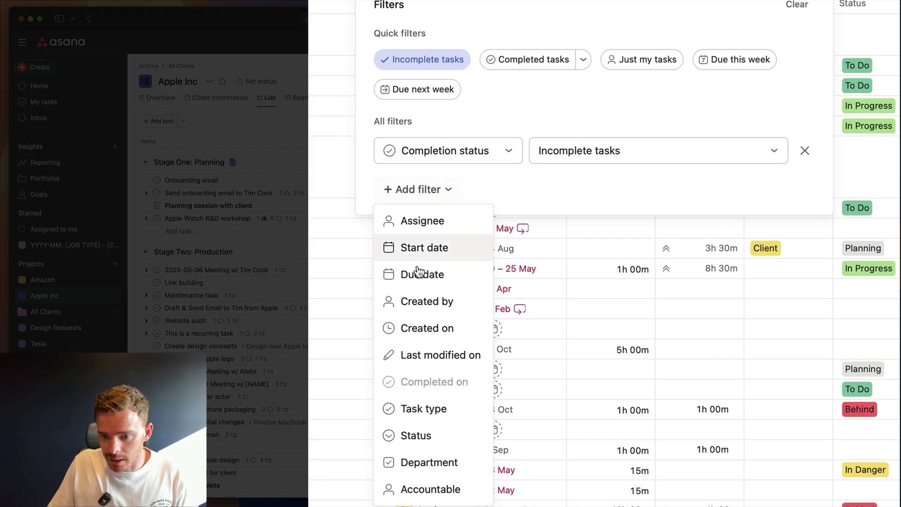
{"action": "left_click", "coordinate": [431, 464]}
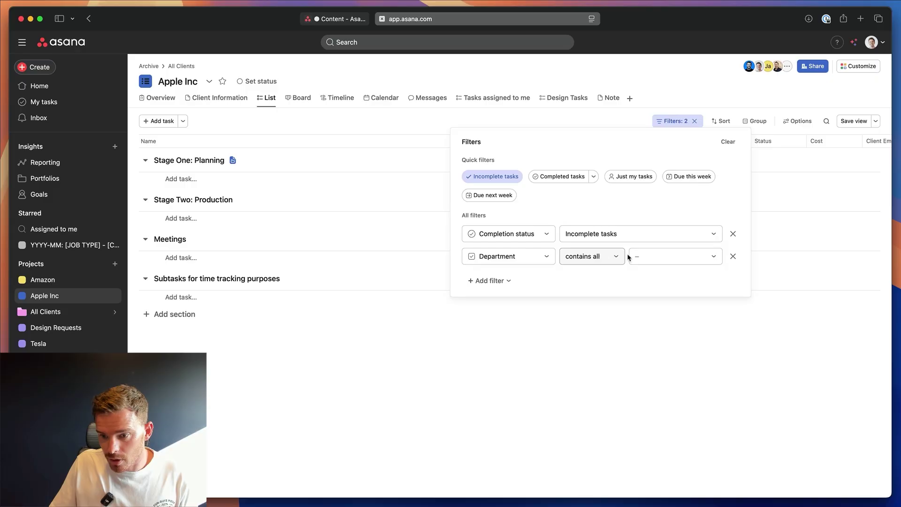
{"action": "left_click", "coordinate": [657, 257]}
{"action": "scroll", "coordinate": [650, 299], "scroll_direction": "down", "scroll_amount": 3}
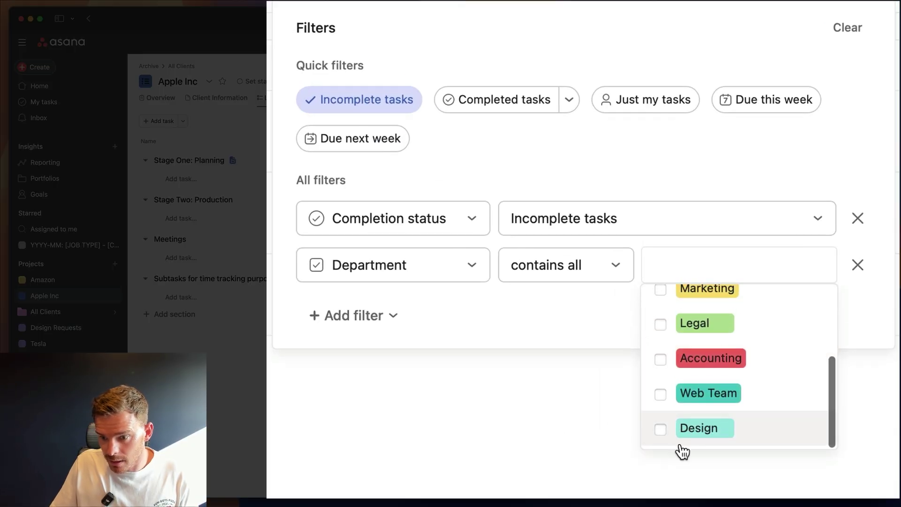
{"action": "left_click", "coordinate": [659, 429]}
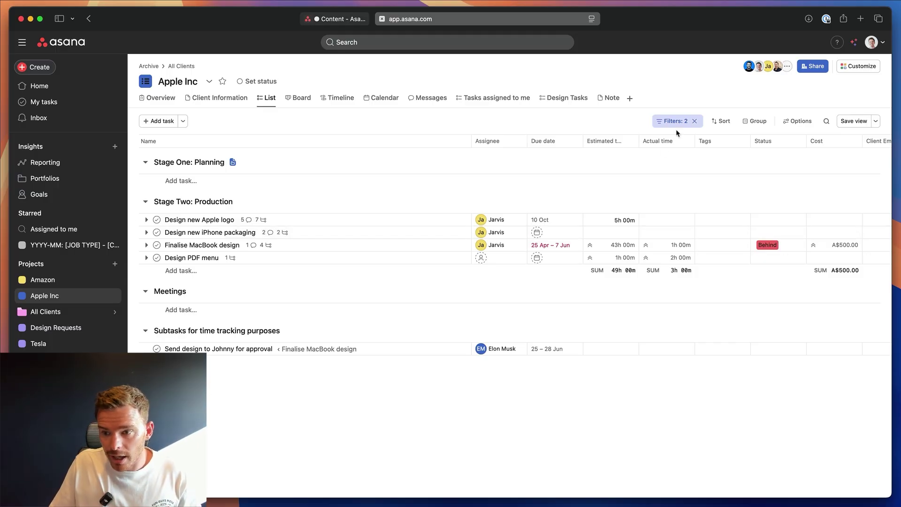
Step: Group the tasks by Assignee instead of Sections, and assign the Design PDF menu task
{"action": "left_click", "coordinate": [746, 123]}
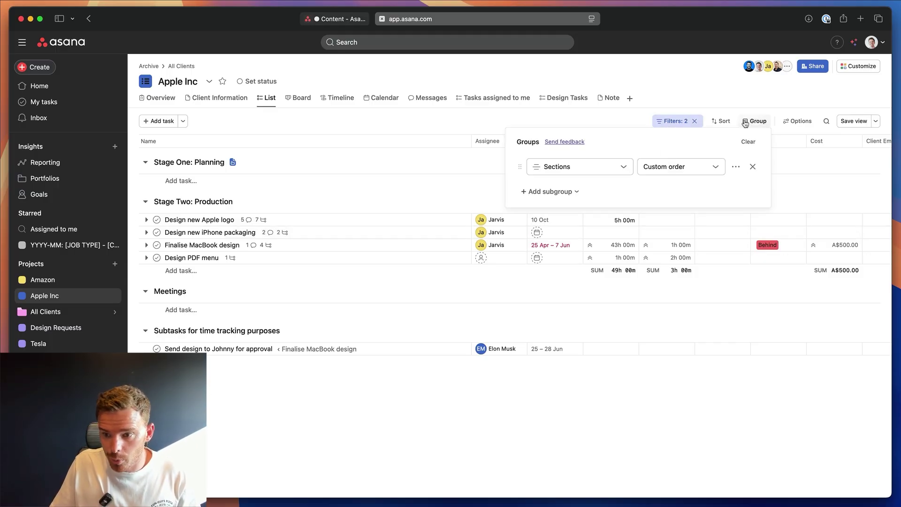
{"action": "left_click", "coordinate": [751, 168]}
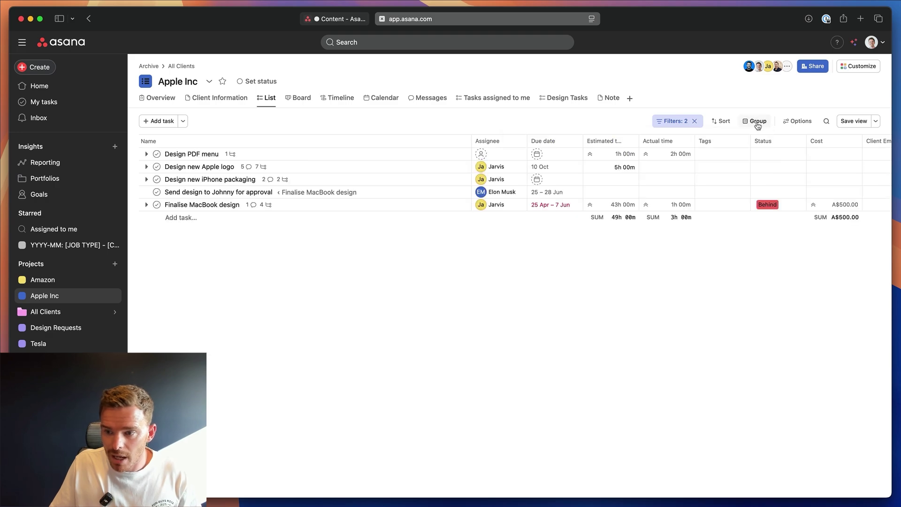
{"action": "left_click", "coordinate": [756, 121]}
{"action": "left_click", "coordinate": [765, 189]}
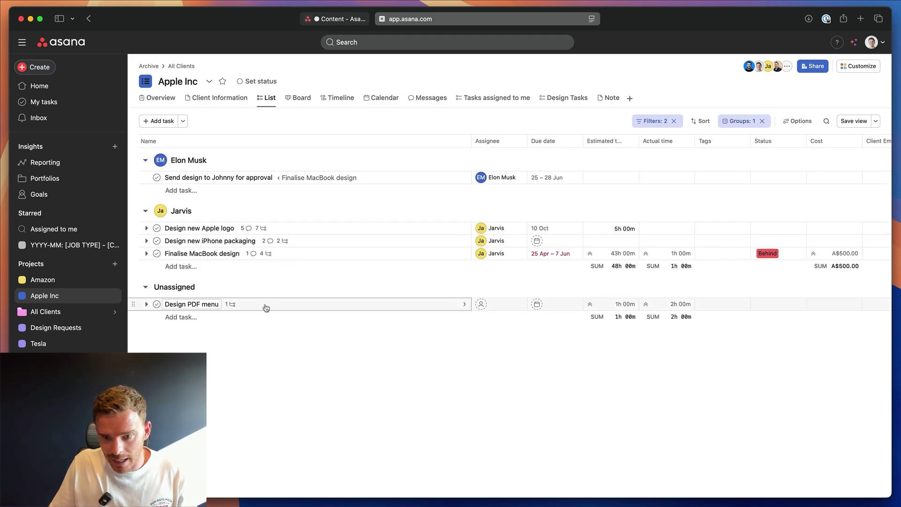
{"action": "left_click", "coordinate": [481, 304]}
{"action": "left_click", "coordinate": [509, 320]}
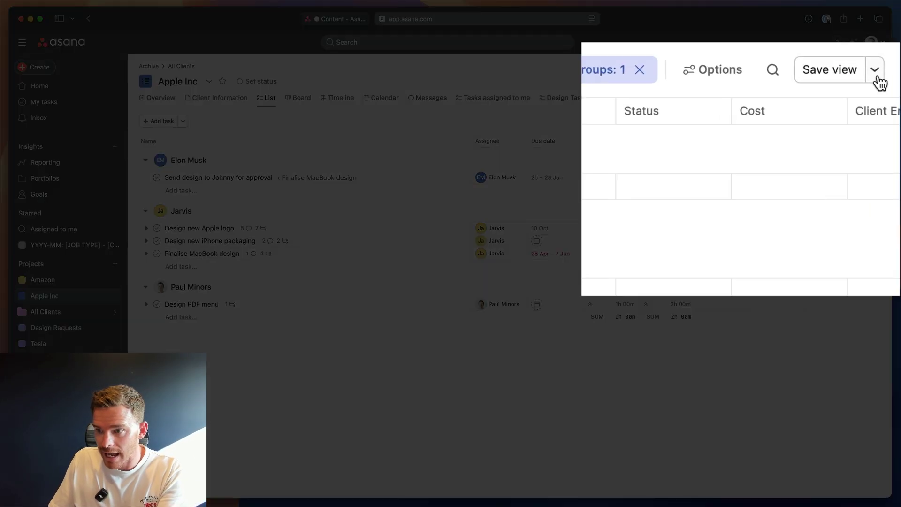
Step: Save the current view as a new tab named 'Design Tasks'
{"action": "left_click", "coordinate": [876, 120]}
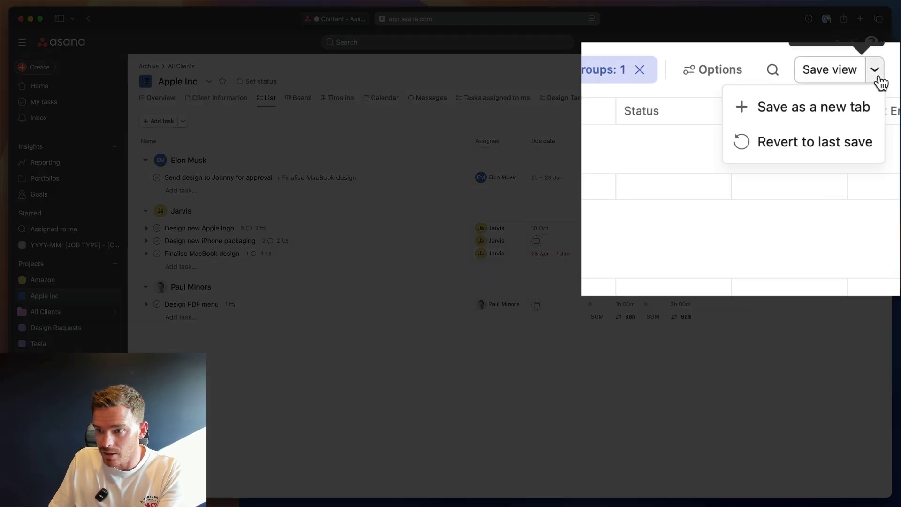
{"action": "left_click", "coordinate": [859, 142]}
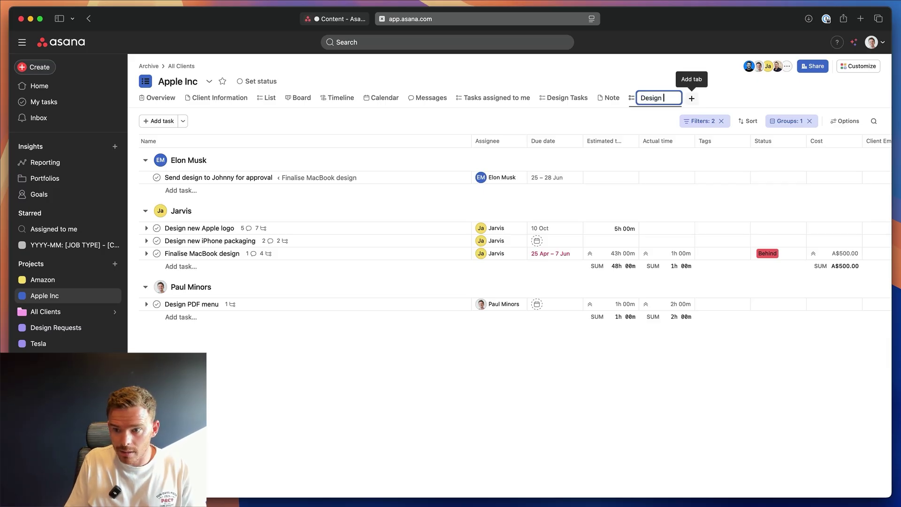
{"action": "type", "text": "Design Tasks"}
{"action": "key", "text": "Return"}
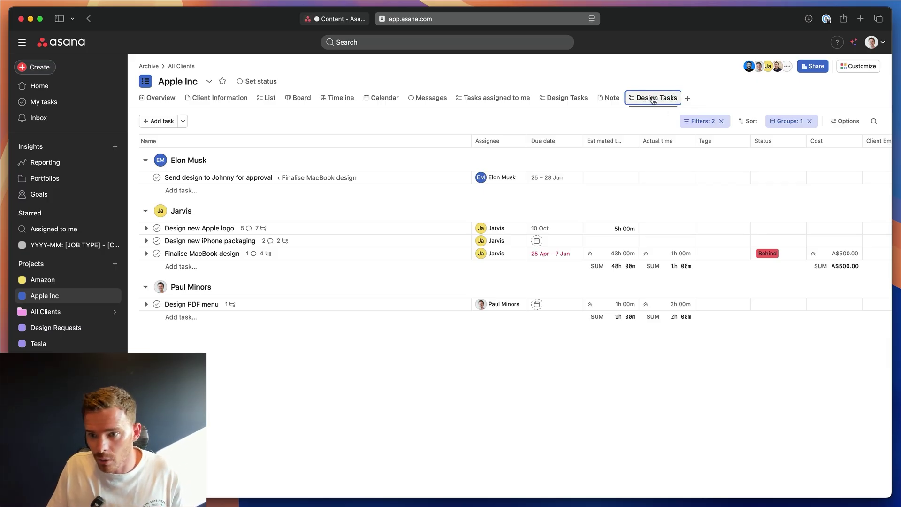
Step: Move the Design Tasks tab beside List and compare the two views
{"action": "left_click_drag", "start_coordinate": [653, 100], "coordinate": [290, 97]}
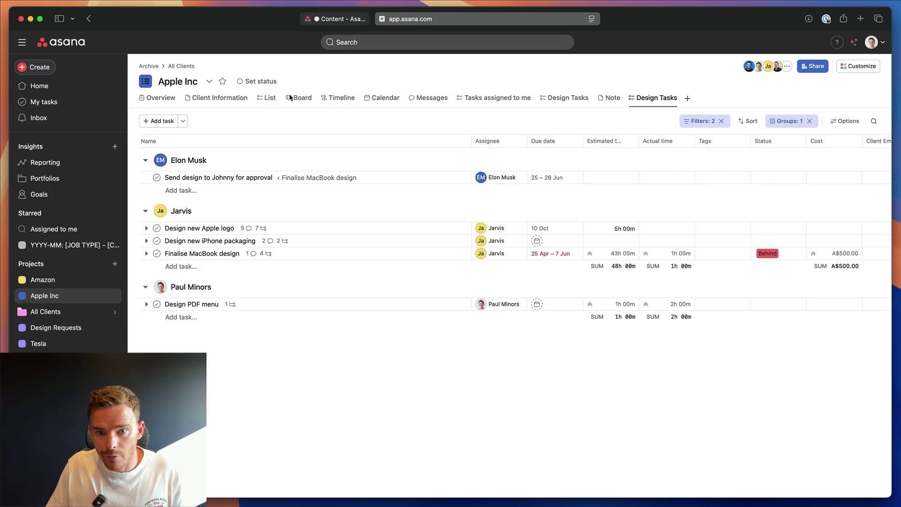
{"action": "left_click_drag", "start_coordinate": [654, 103], "coordinate": [288, 100]}
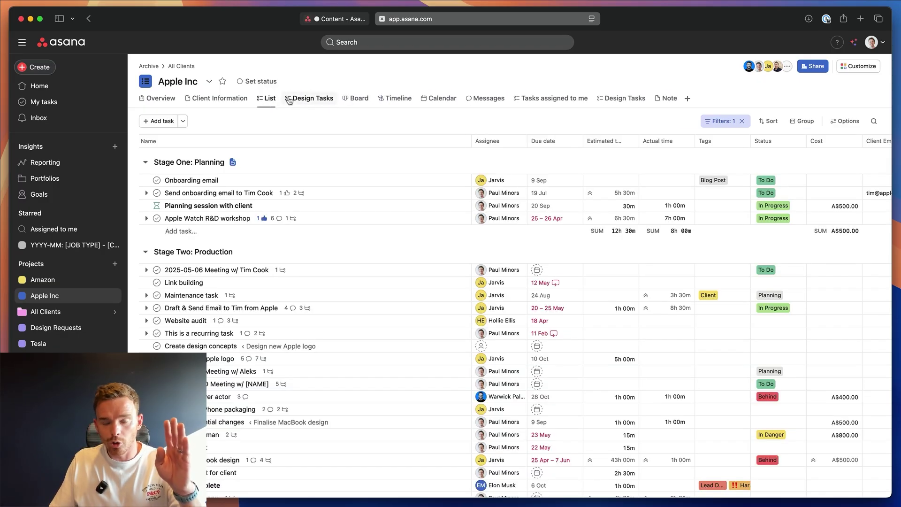
{"action": "scroll", "coordinate": [287, 338], "scroll_direction": "down", "scroll_amount": 2}
{"action": "scroll", "coordinate": [282, 334], "scroll_direction": "up", "scroll_amount": 2}
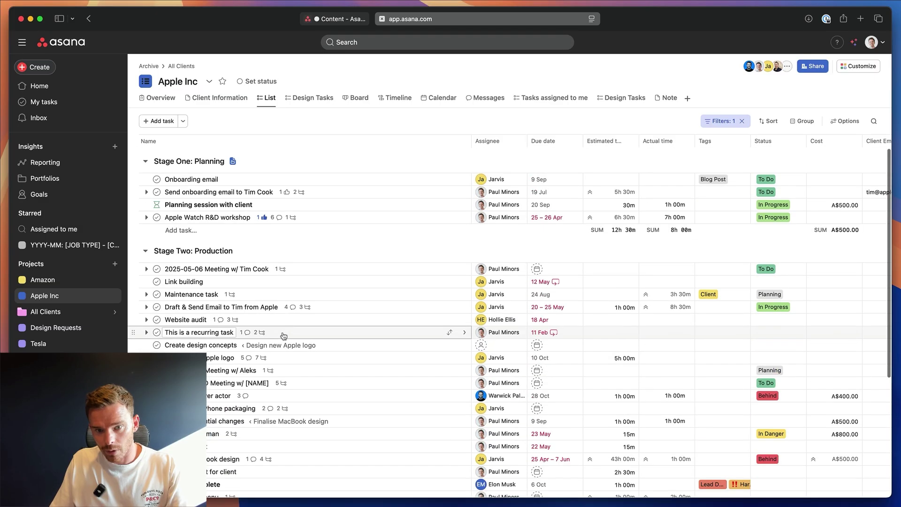
{"action": "left_click", "coordinate": [310, 103]}
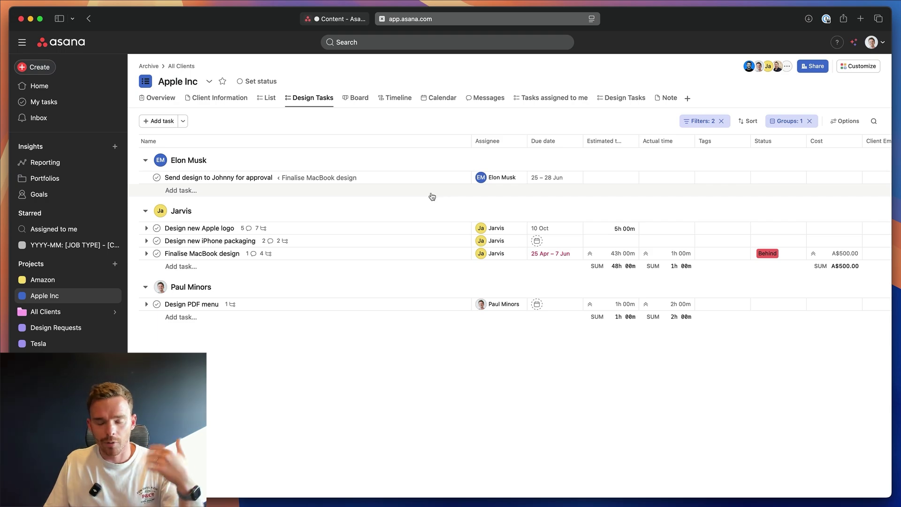
{"action": "left_click", "coordinate": [268, 100]}
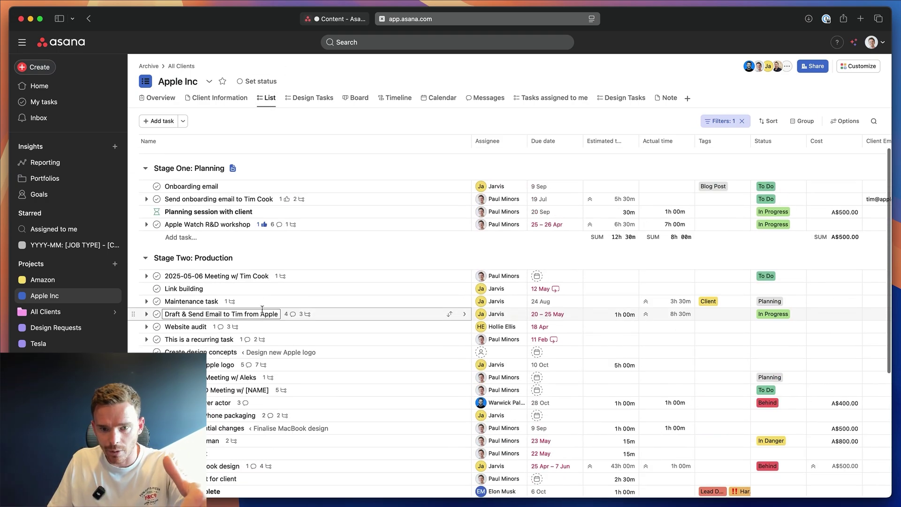
Step: Choose Set as default from the Design Tasks tab's menu in the Apple Inc project
{"action": "left_click", "coordinate": [307, 98]}
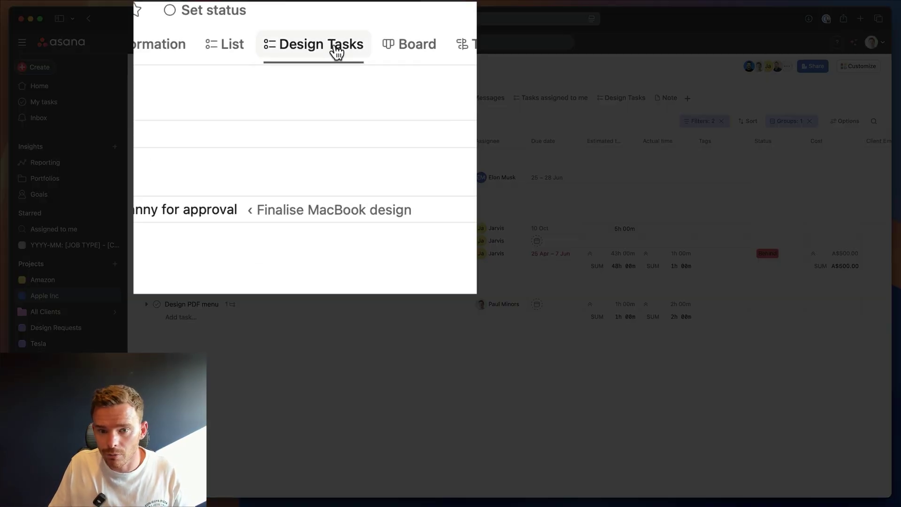
{"action": "left_click", "coordinate": [337, 52]}
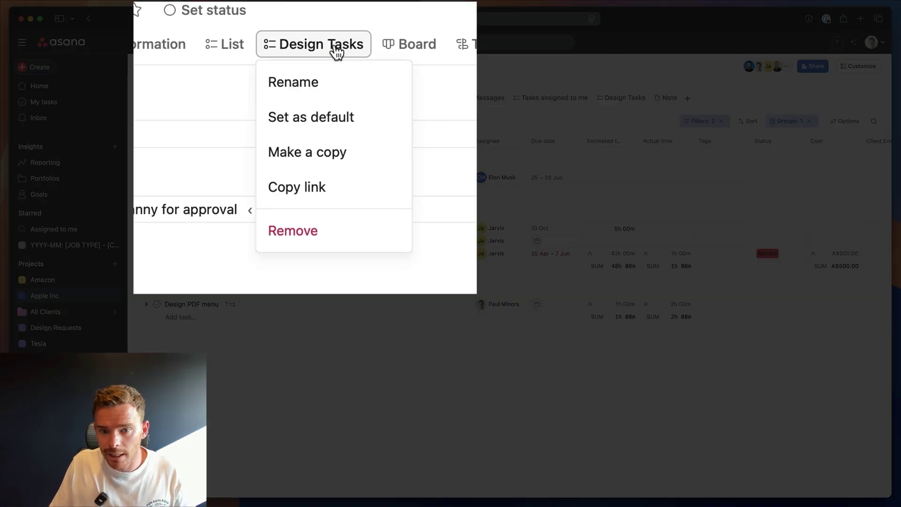
{"action": "left_click", "coordinate": [346, 119]}
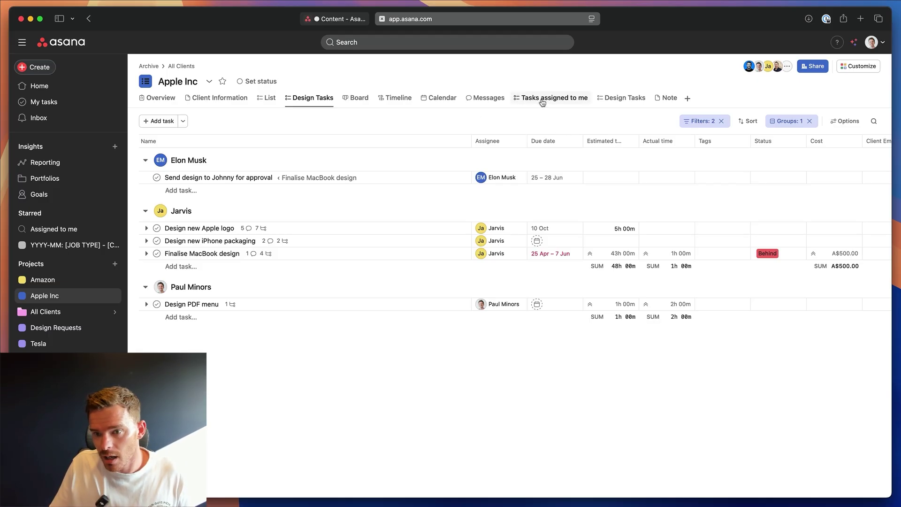
Step: Switch to the Tasks assigned to me tab and confirm its filter shows Assignee is Me (dynamic)
{"action": "left_click", "coordinate": [560, 101]}
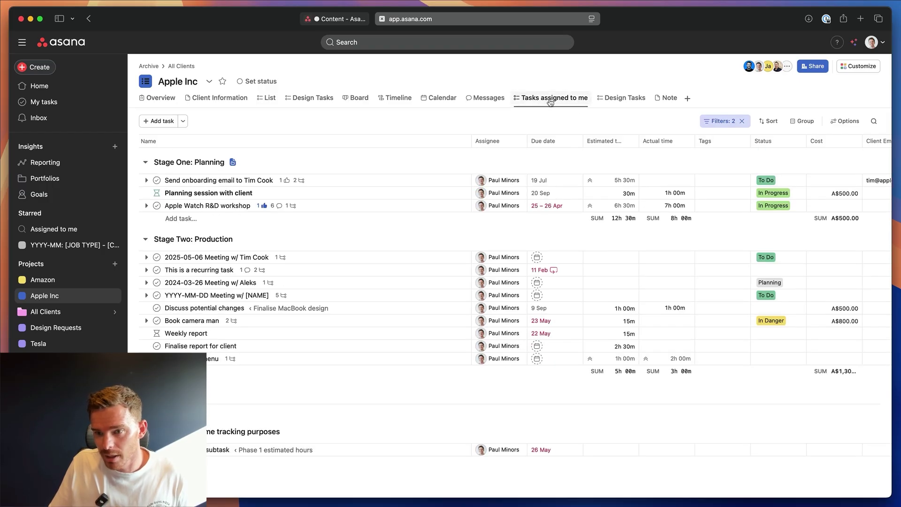
{"action": "left_click", "coordinate": [719, 121]}
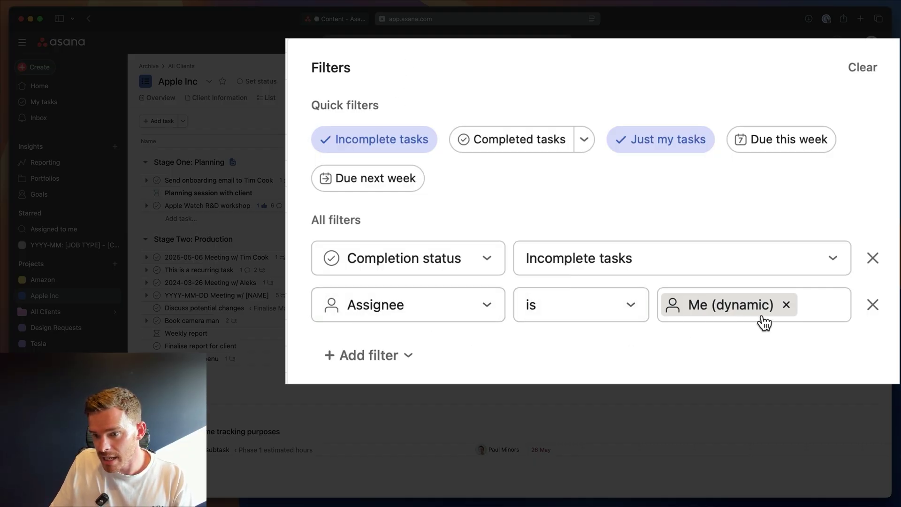
{"action": "mouse_move", "coordinate": [760, 321]}
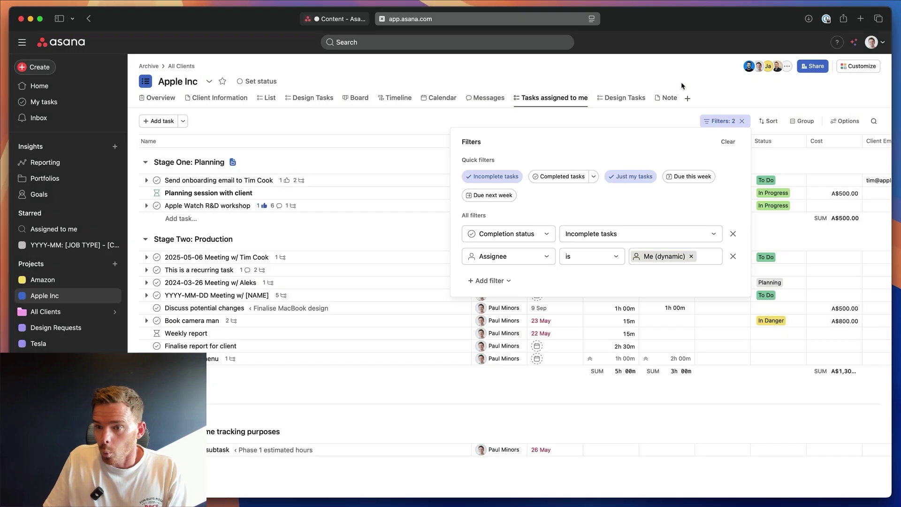
{"action": "left_click", "coordinate": [681, 86]}
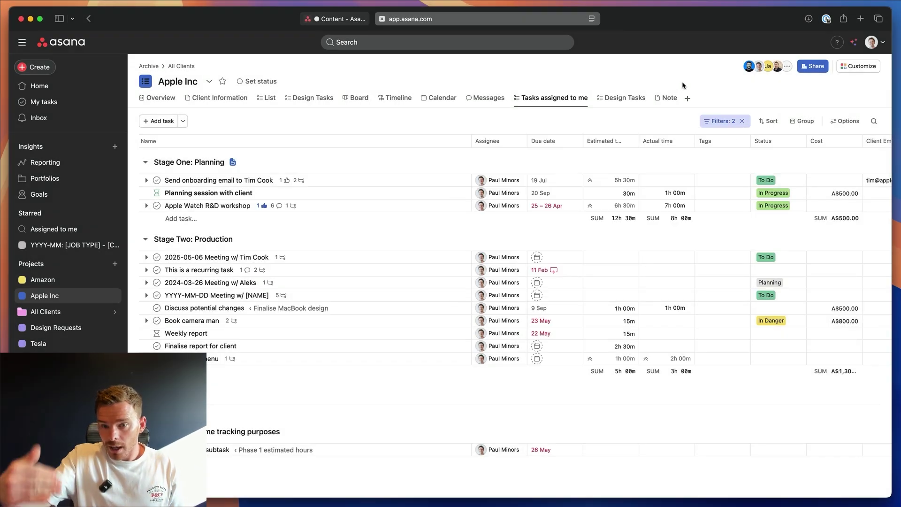